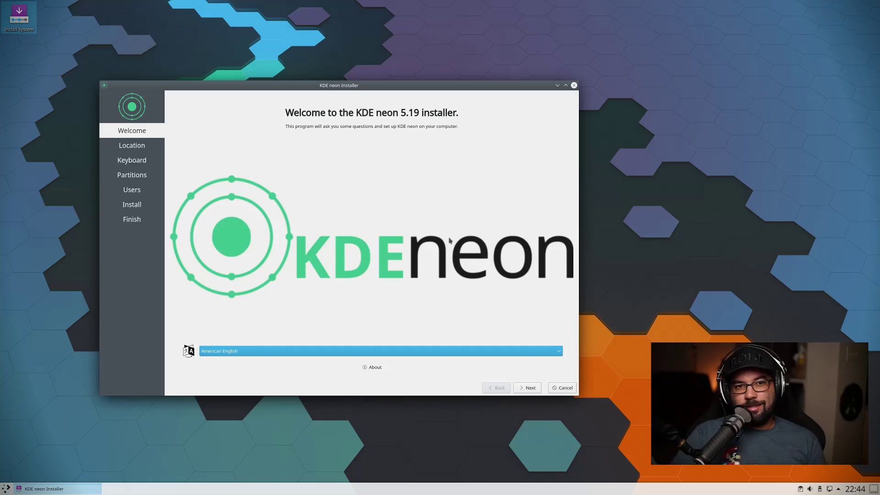
Set the installer language to español de España and continue to the location page.
left_click(383, 352)
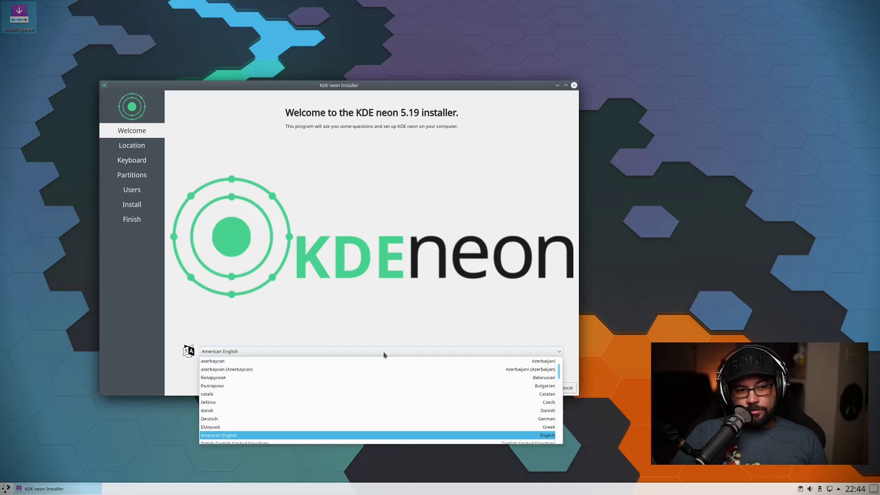
scroll(362, 397, "down", 1)
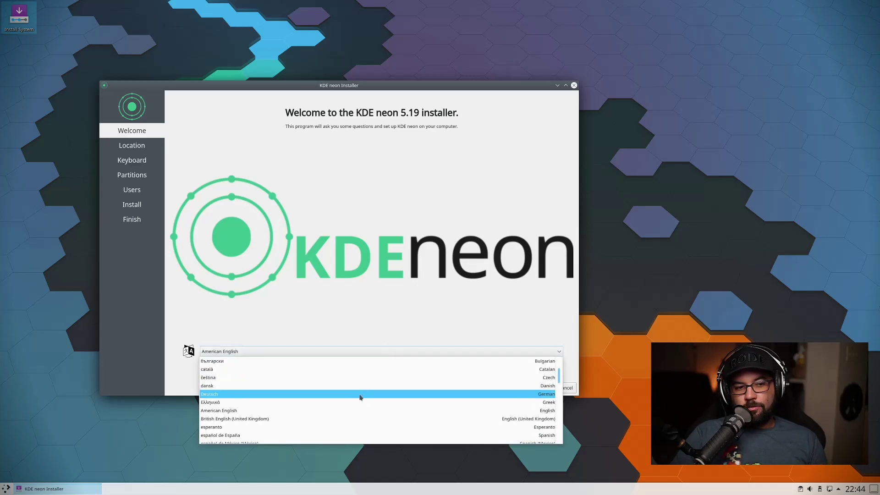
left_click(231, 436)
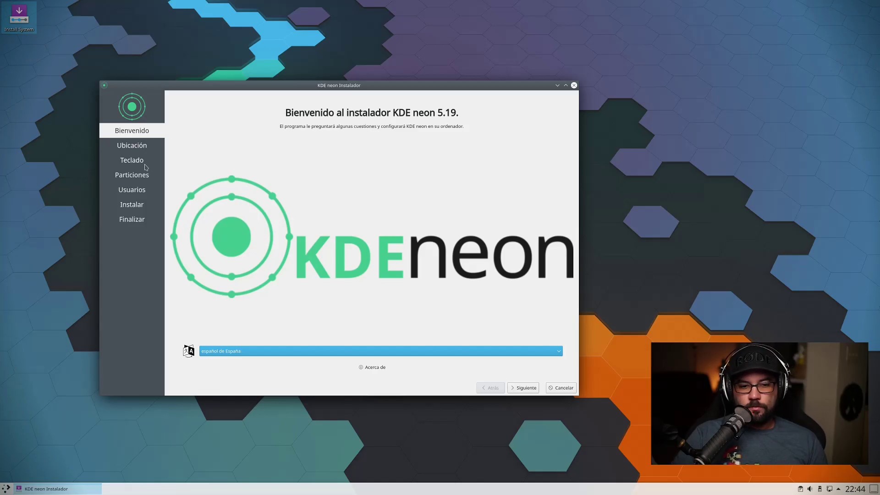
left_click(517, 388)
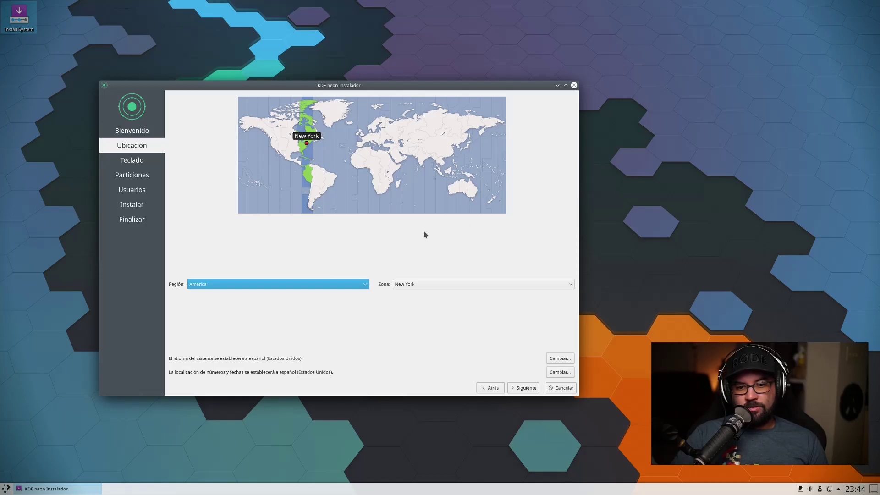
Set the time zone to Chicago in the America region and continue to the keyboard page.
left_click(296, 145)
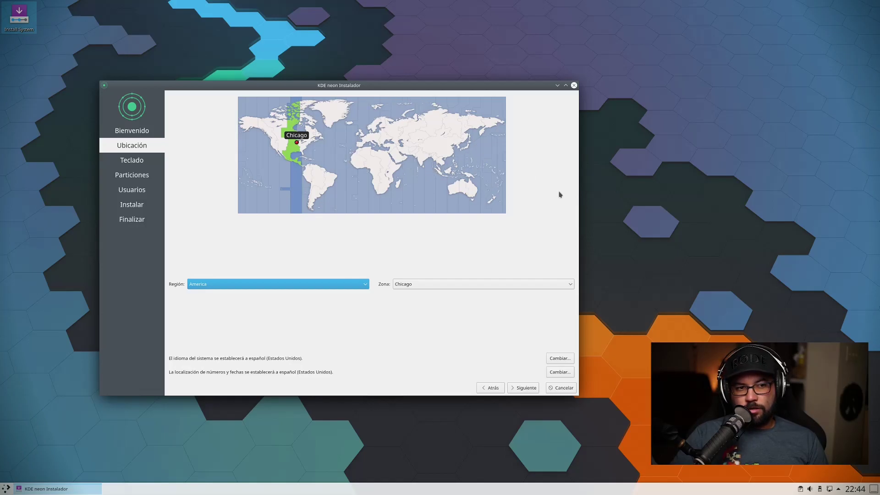
left_click(366, 285)
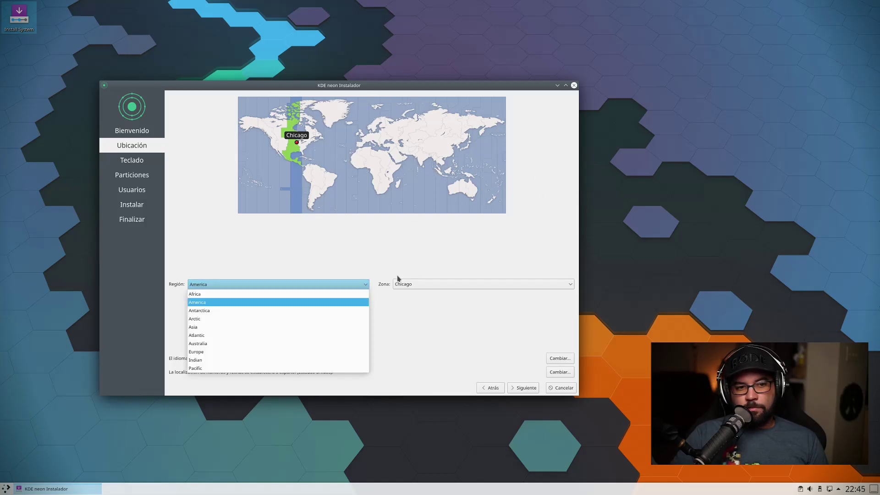
left_click(388, 265)
left_click(413, 282)
left_click(419, 264)
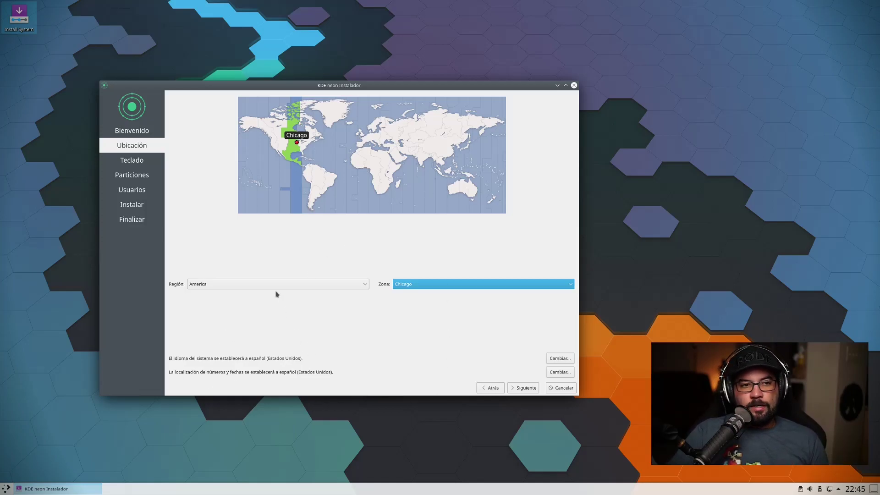
left_click(524, 388)
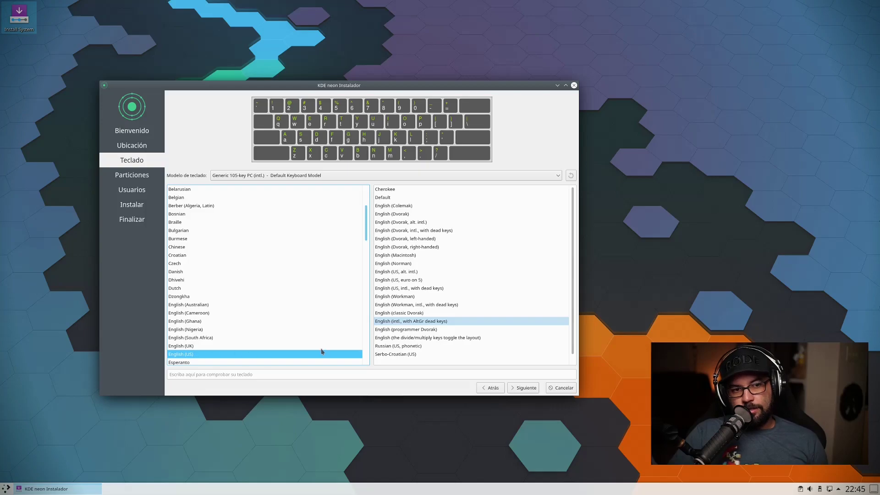
Choose the English (intl., with AltGr dead keys) variant, test it with lowercase and uppercase ñ, and continue to partitioning.
left_click(401, 323)
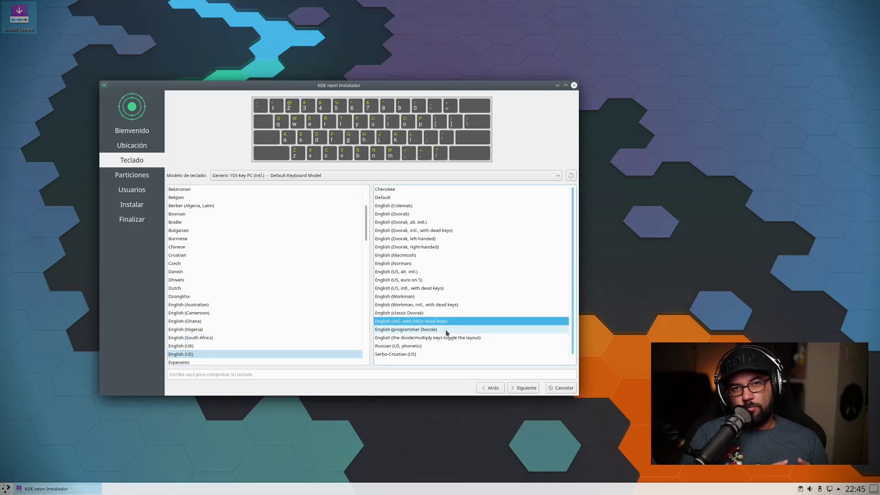
left_click(453, 374)
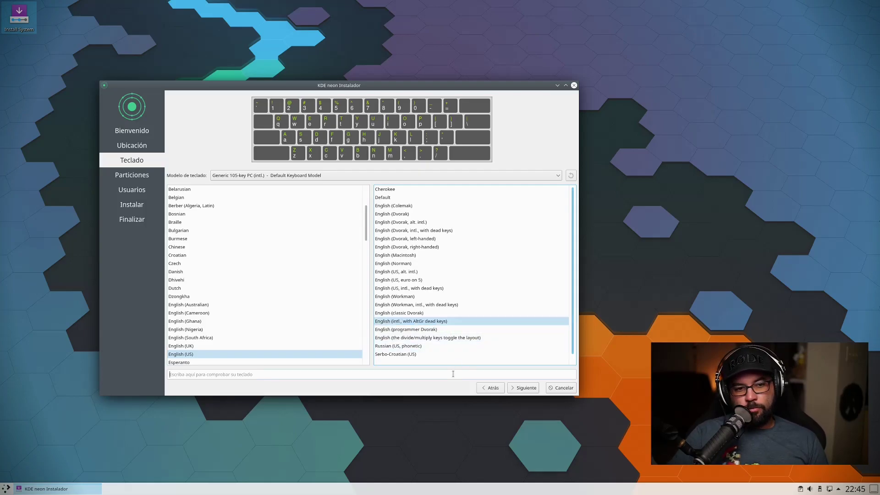
type("ñññññ")
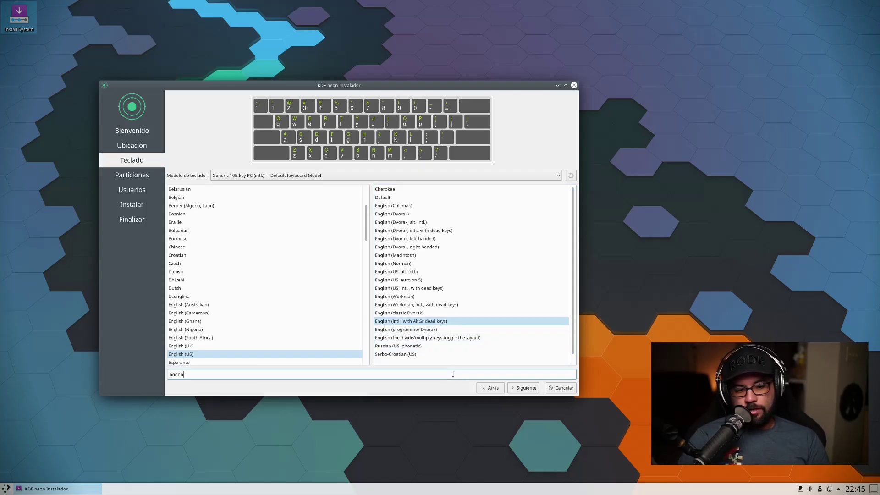
type("ÑÑ")
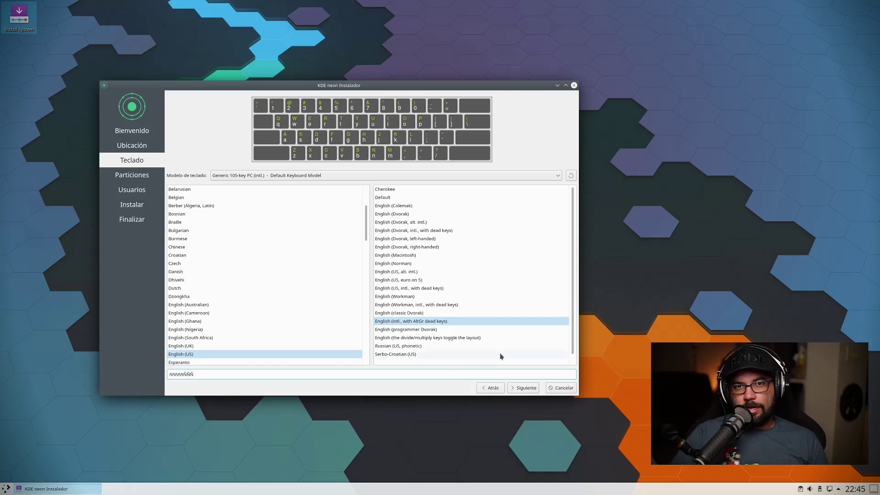
type("ñññññ")
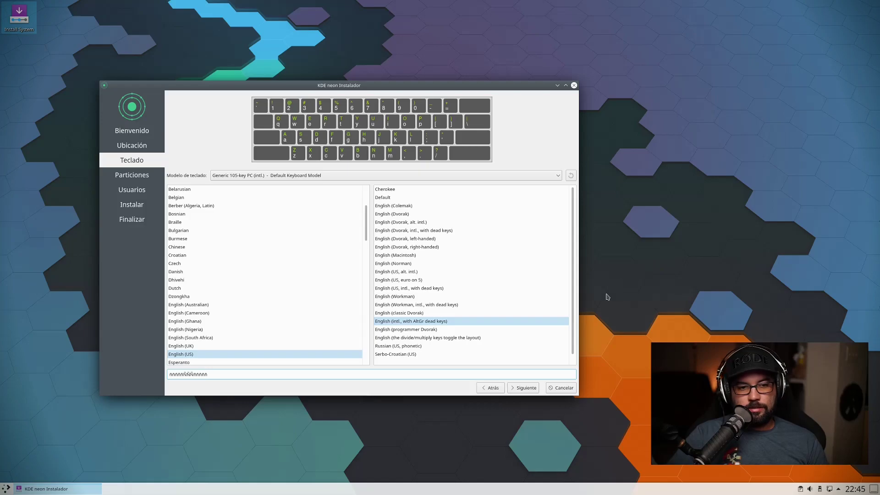
left_click(524, 387)
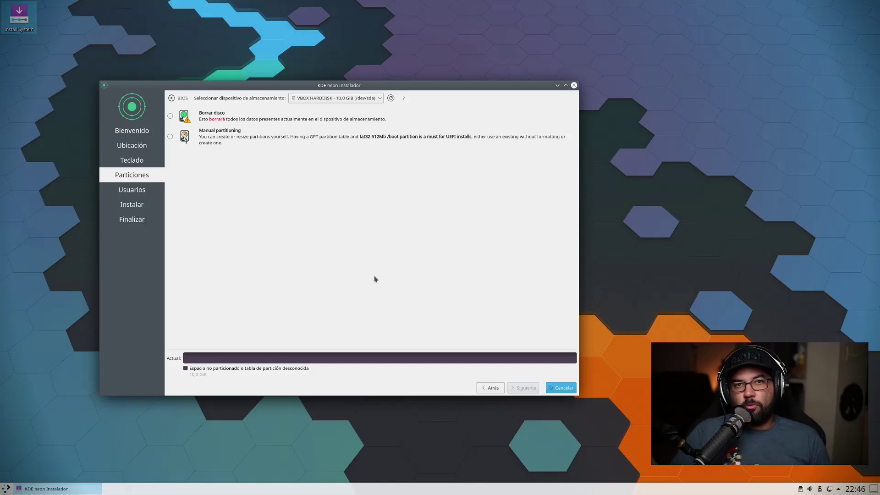
Choose manual partitioning for the VBOX HARDDISK and continue to the partition editor.
left_click(208, 116)
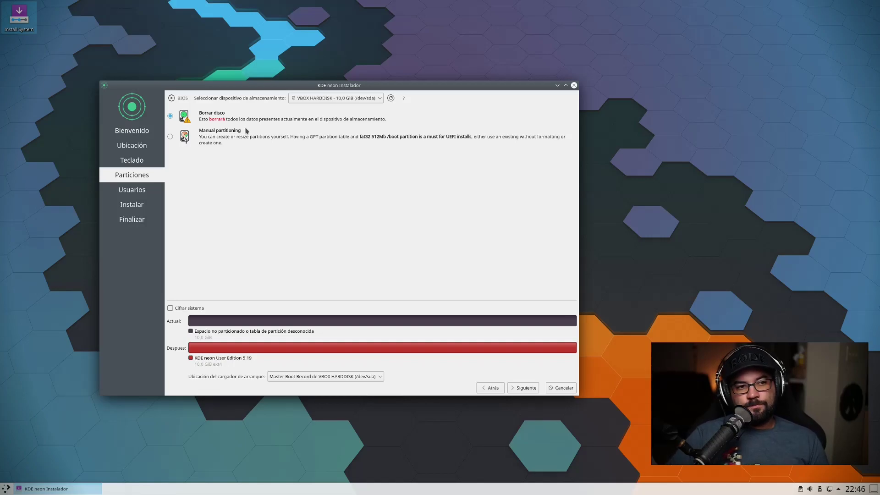
left_click(204, 136)
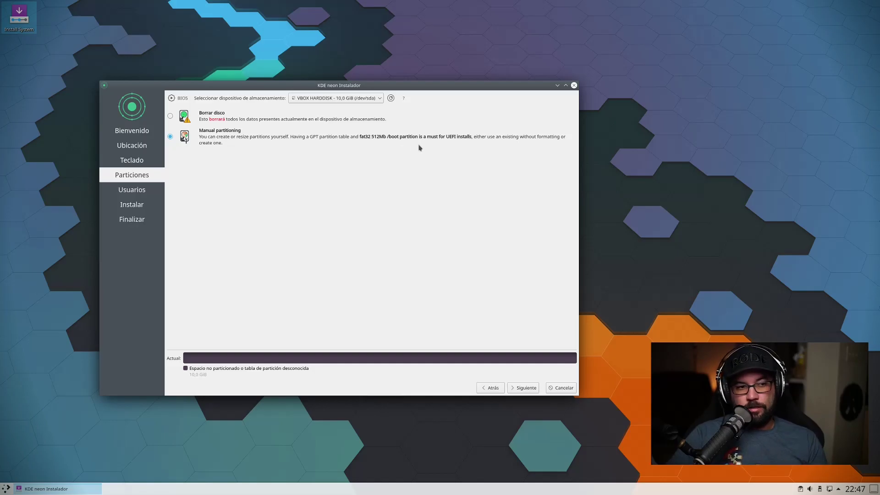
left_click(526, 389)
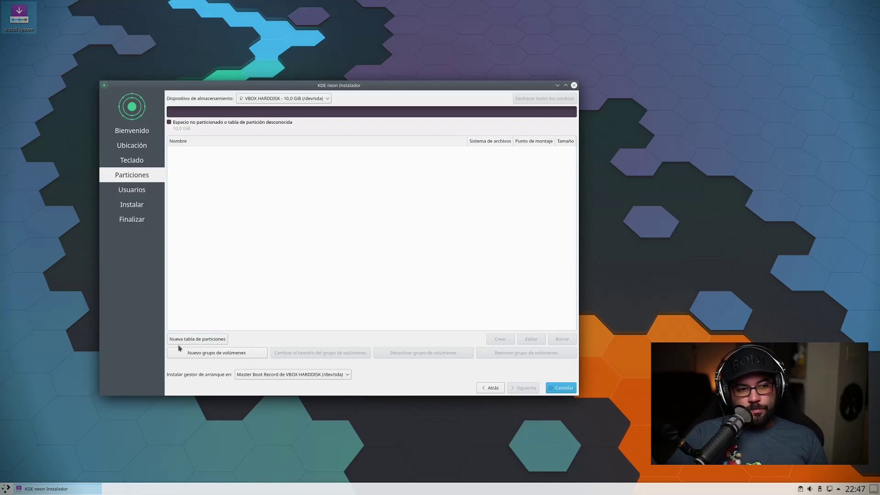
Create a new GUID (GPT) partition table on the VBOX HARDDISK.
left_click(223, 340)
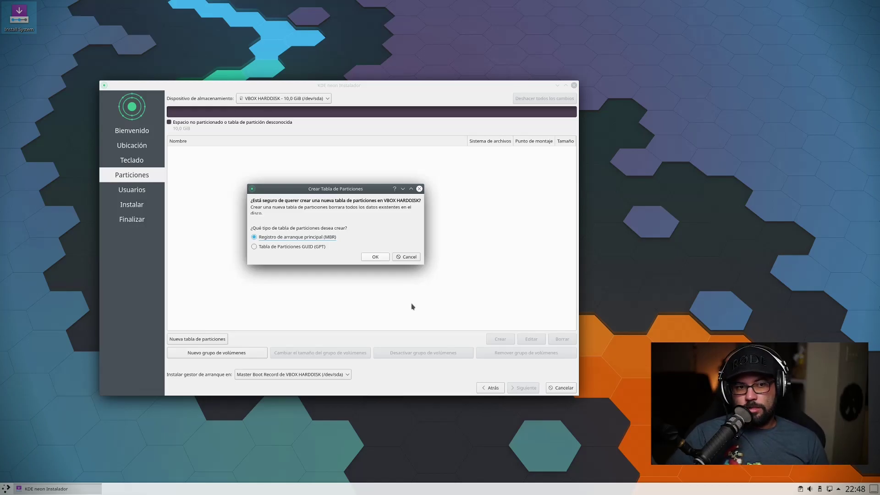
left_click(254, 247)
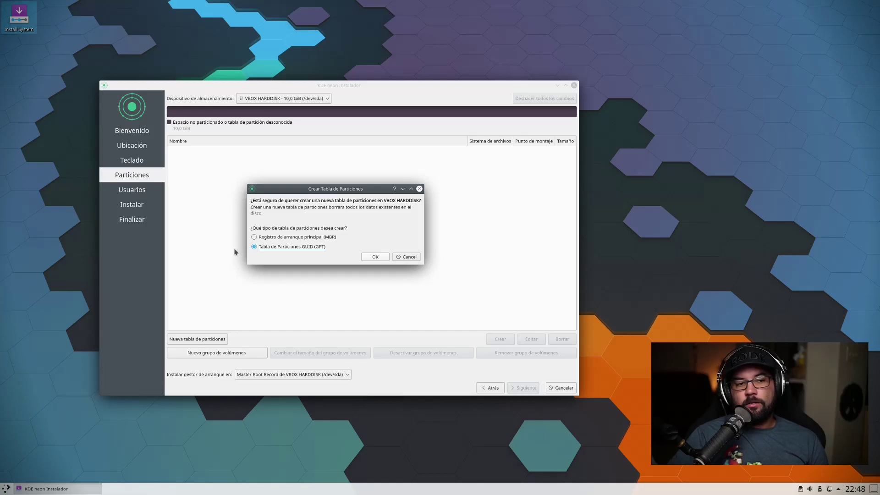
left_click(375, 257)
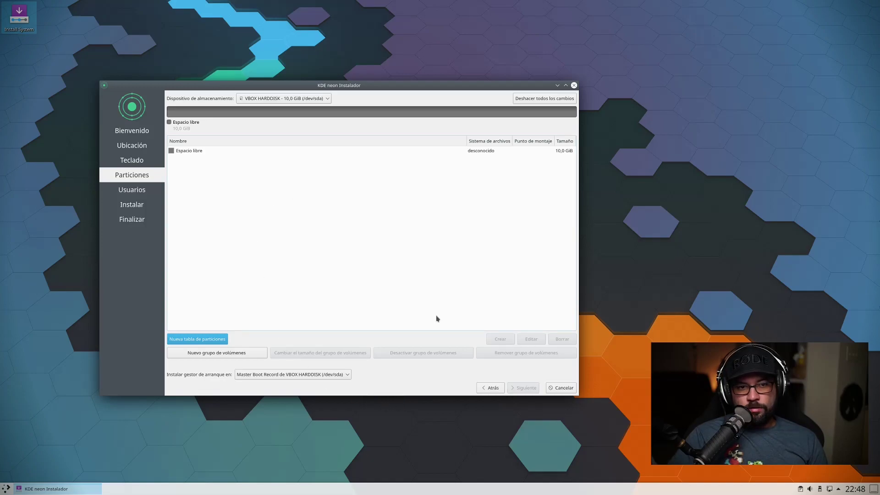
Create a 6144 MiB ext4 partition in the free space with / as its mount point.
left_click(199, 153)
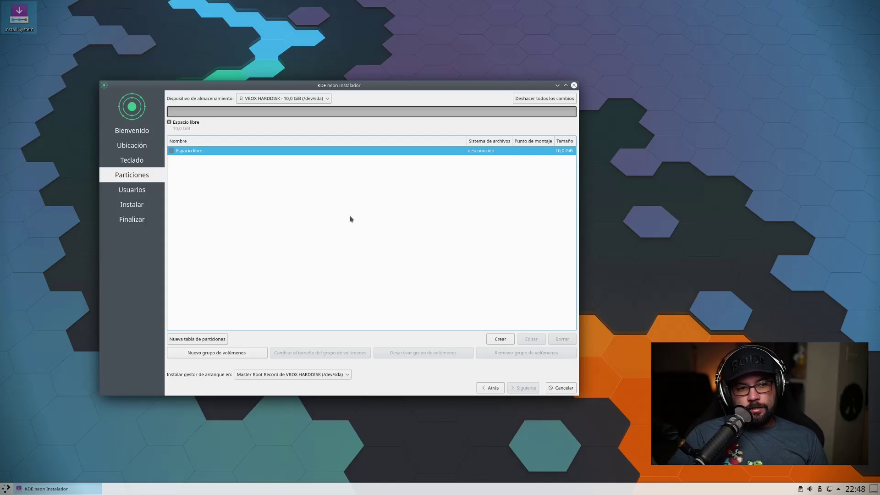
left_click(499, 340)
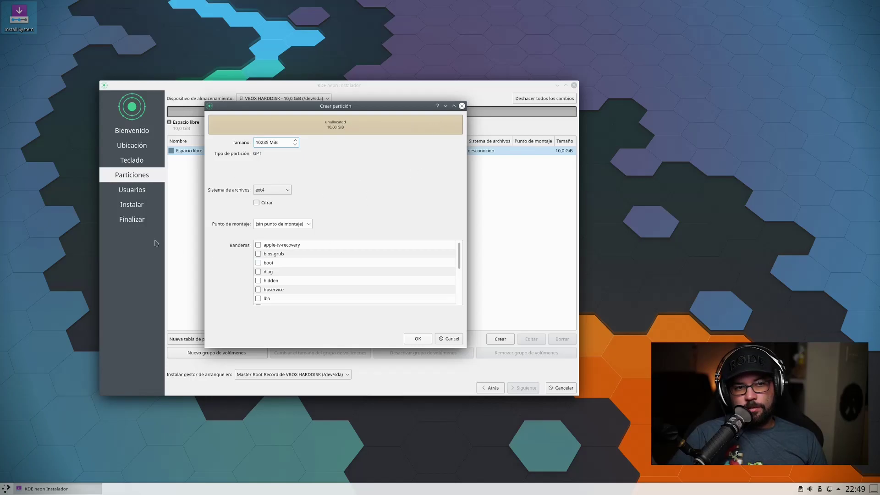
double_click(264, 143)
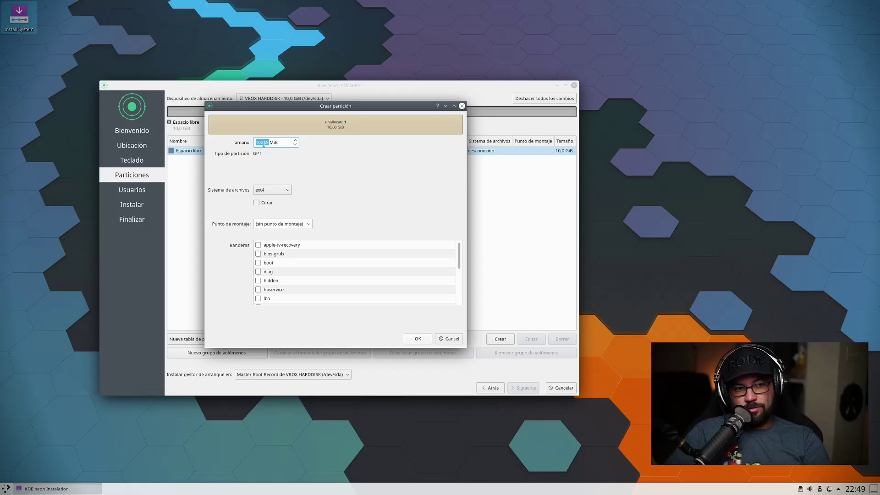
type("6144")
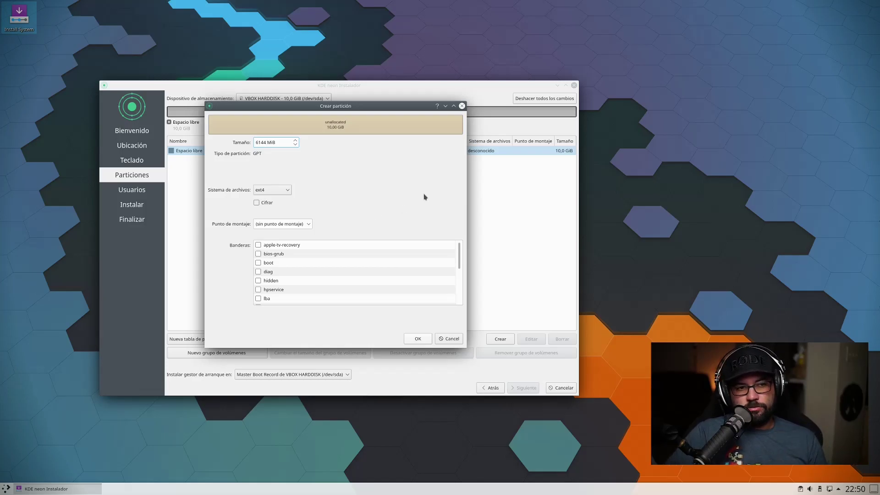
left_click(284, 193)
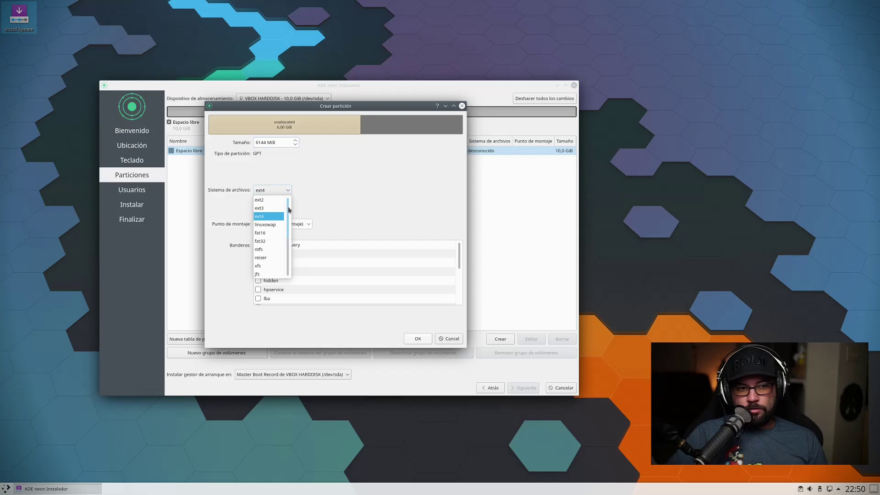
scroll(279, 271, "up", 3)
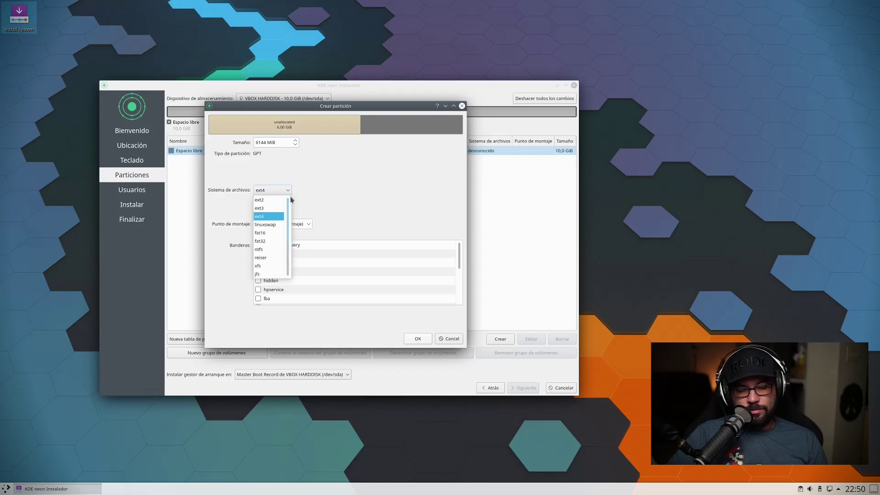
left_click(310, 200)
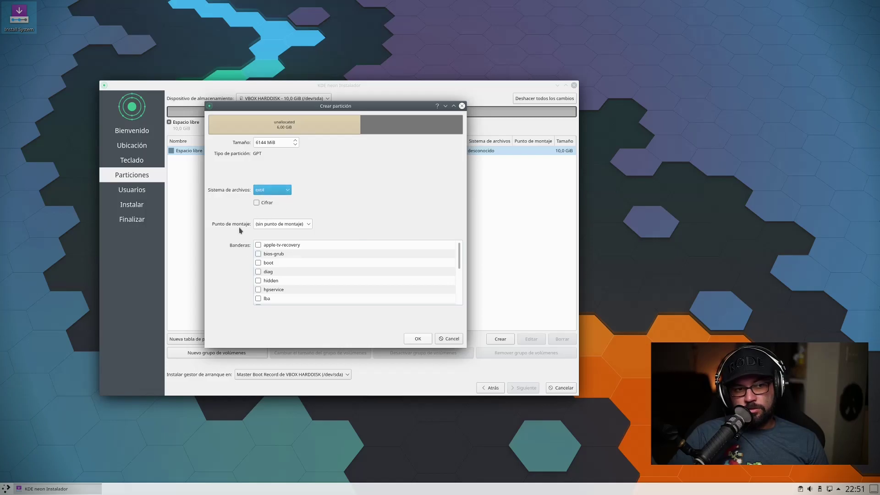
left_click(308, 225)
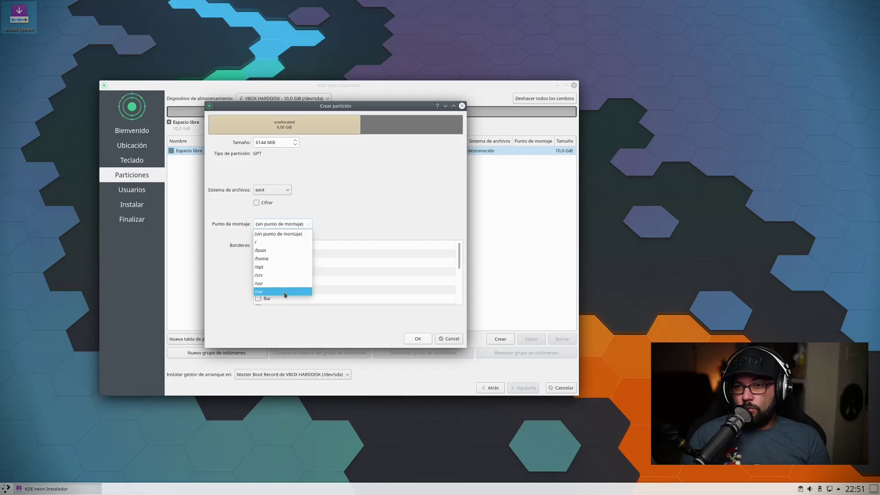
left_click(282, 242)
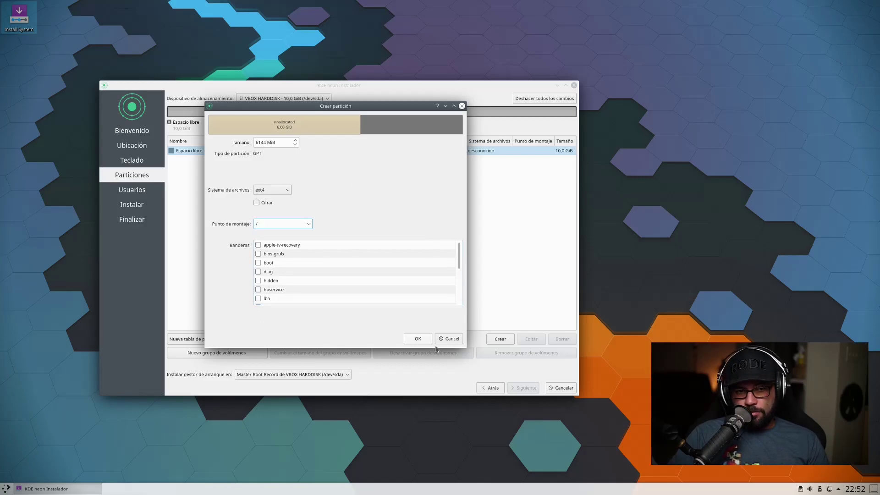
left_click(417, 339)
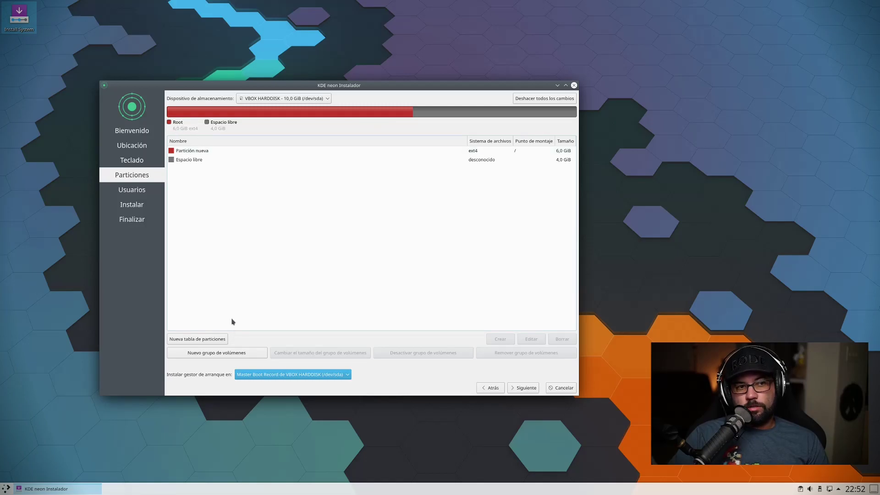
Create a 3072 MiB ext4 partition in the remaining free space with /home as its mount point.
left_click(198, 160)
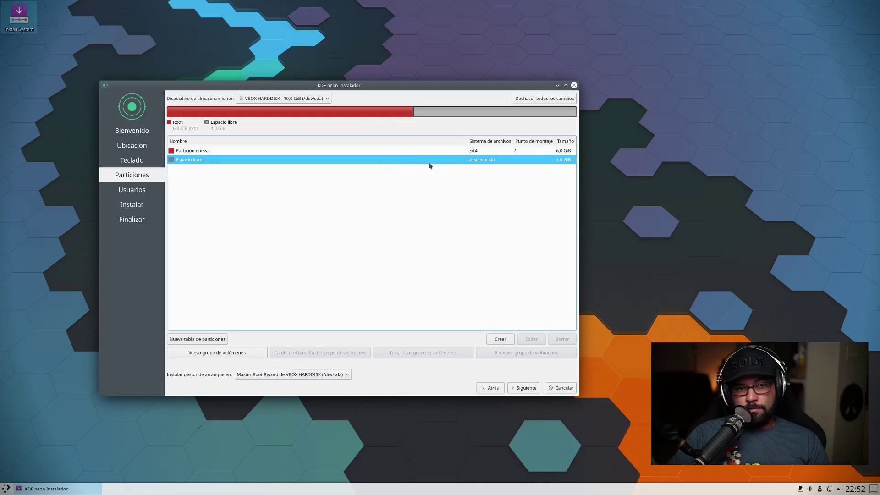
left_click(500, 338)
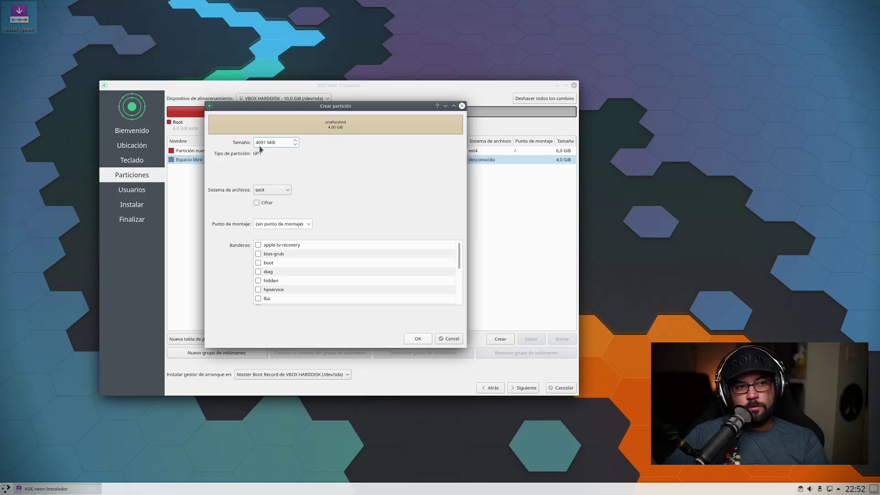
left_click_drag(268, 144, 239, 145)
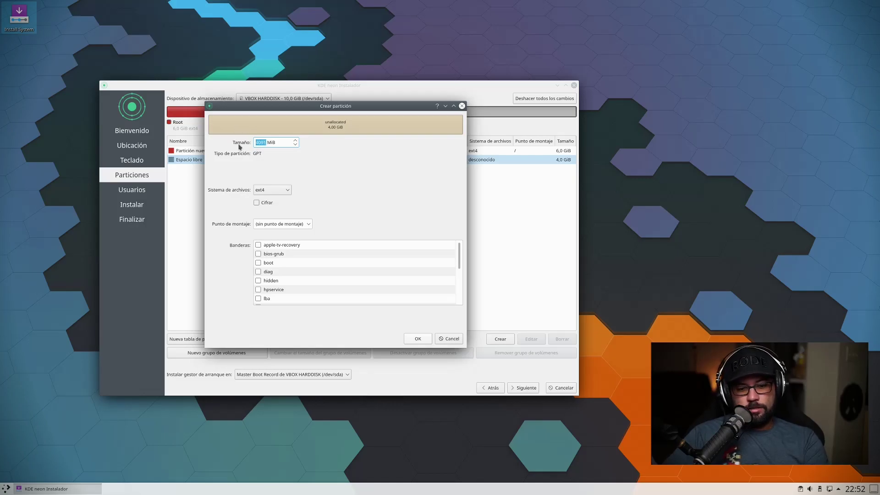
type("3072")
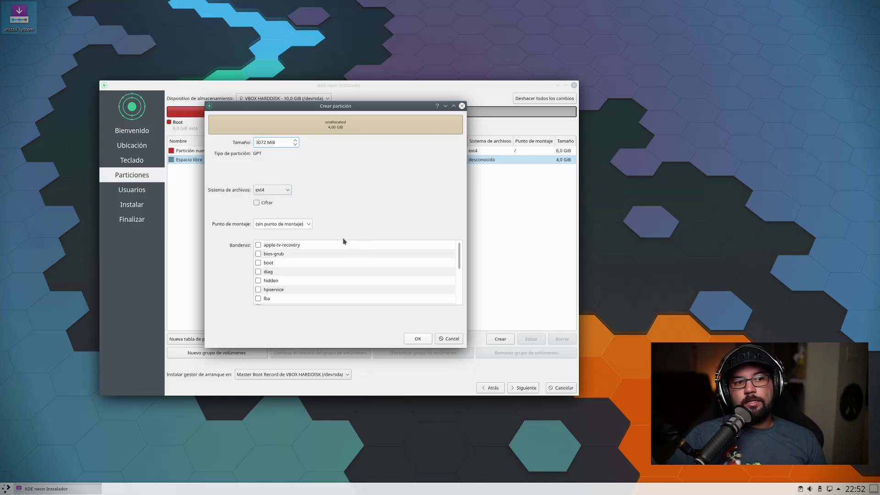
left_click(308, 224)
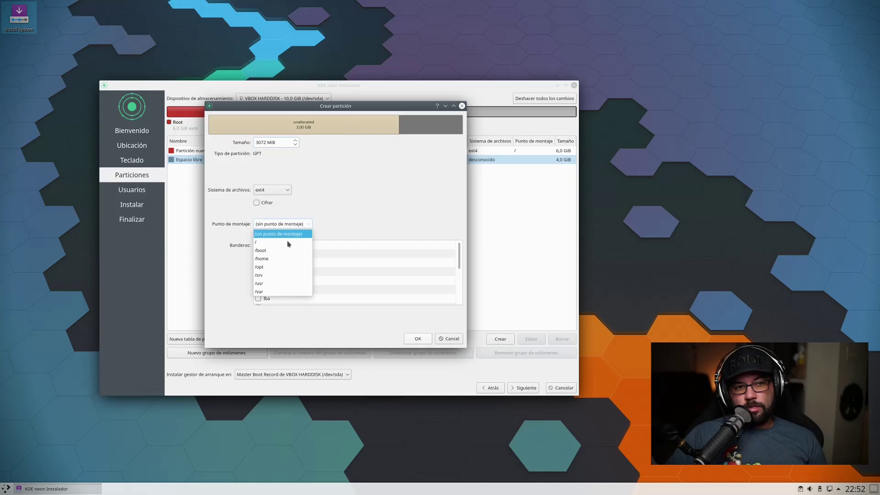
left_click(277, 258)
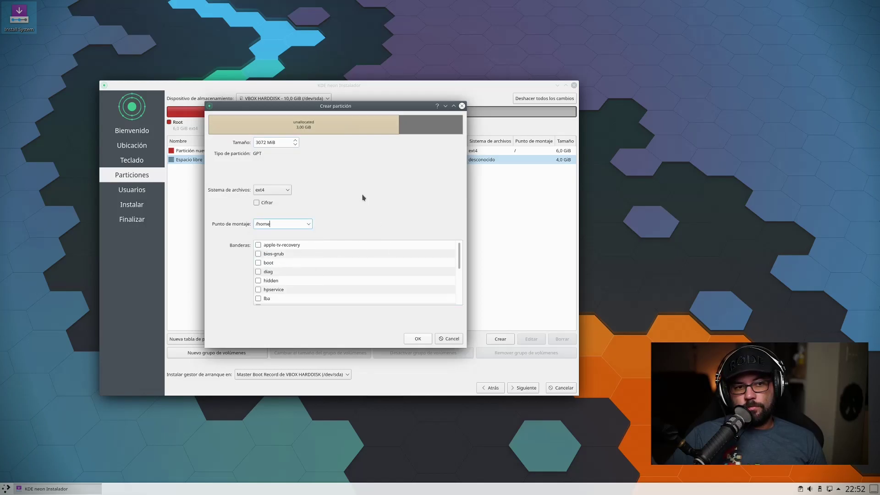
left_click(414, 340)
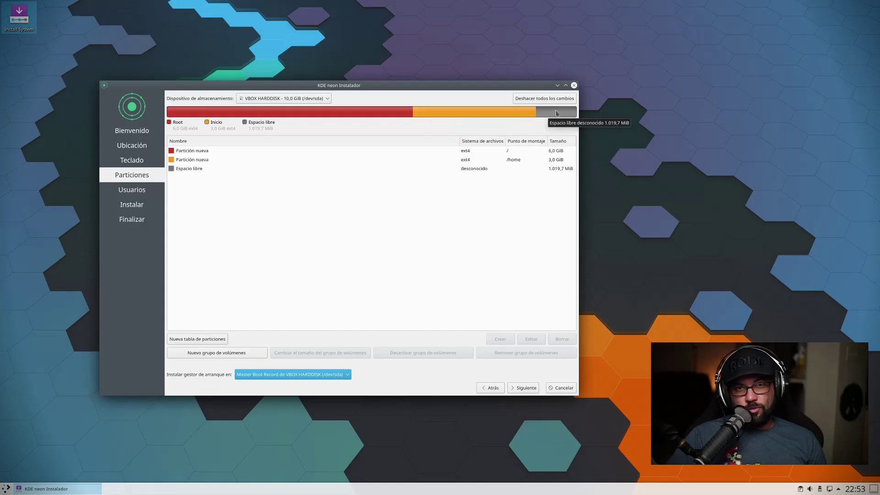
Create a linuxswap partition from all the remaining free space and continue past the GPT on BIOS notice to user setup.
left_click(215, 169)
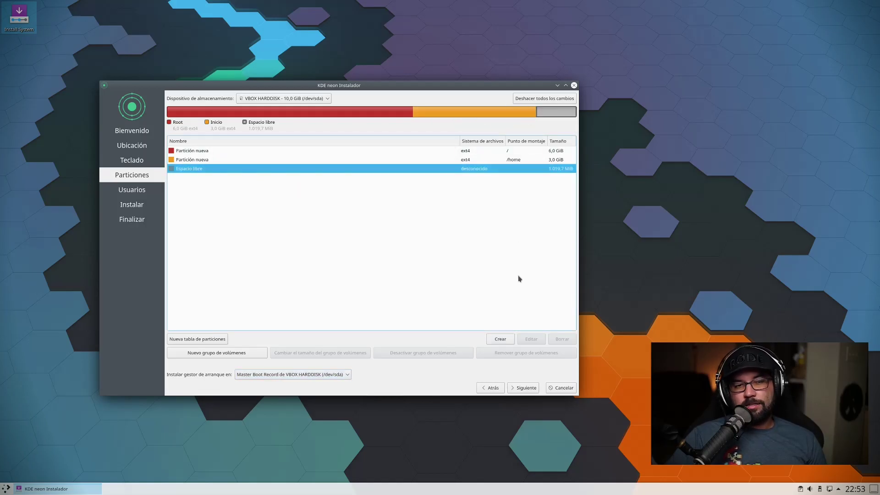
left_click(508, 341)
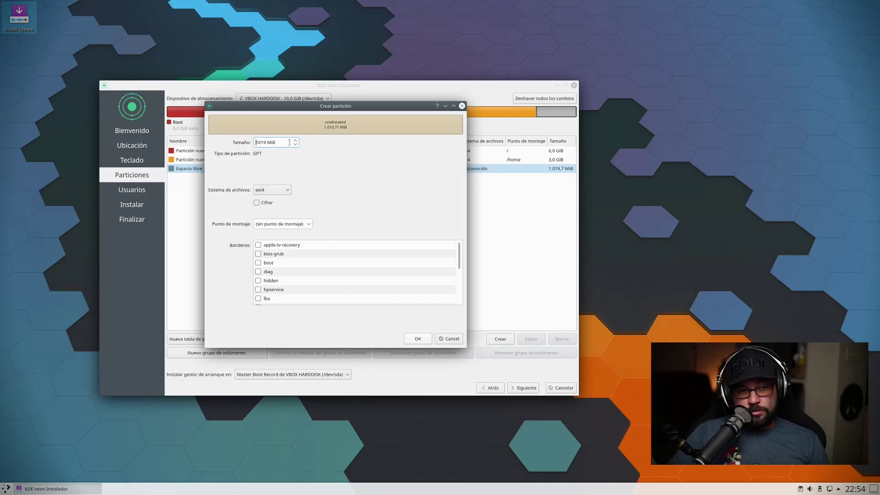
left_click(273, 191)
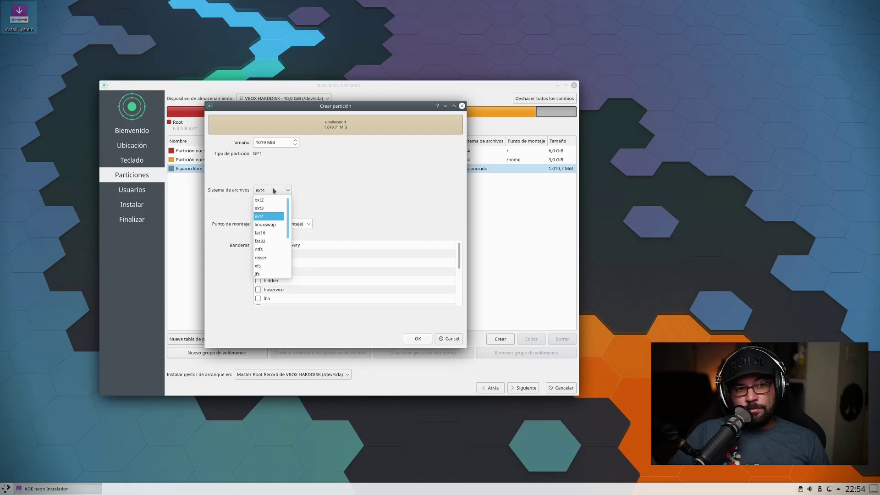
left_click(280, 225)
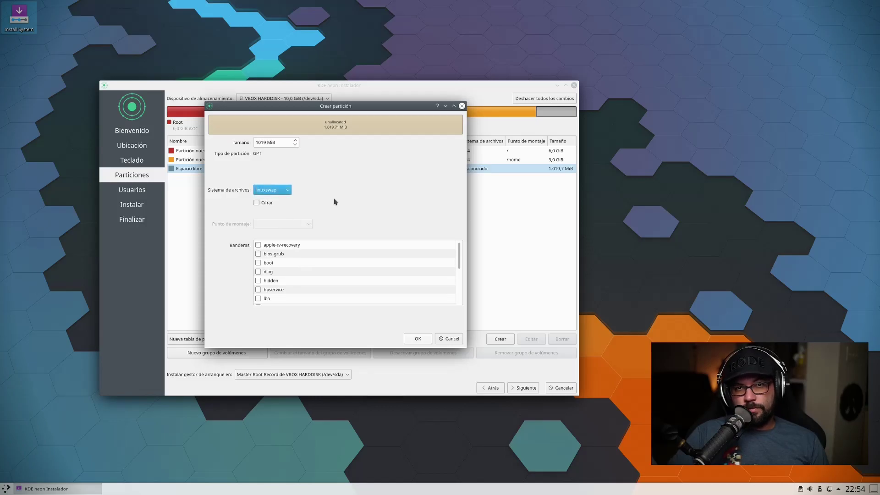
left_click(417, 339)
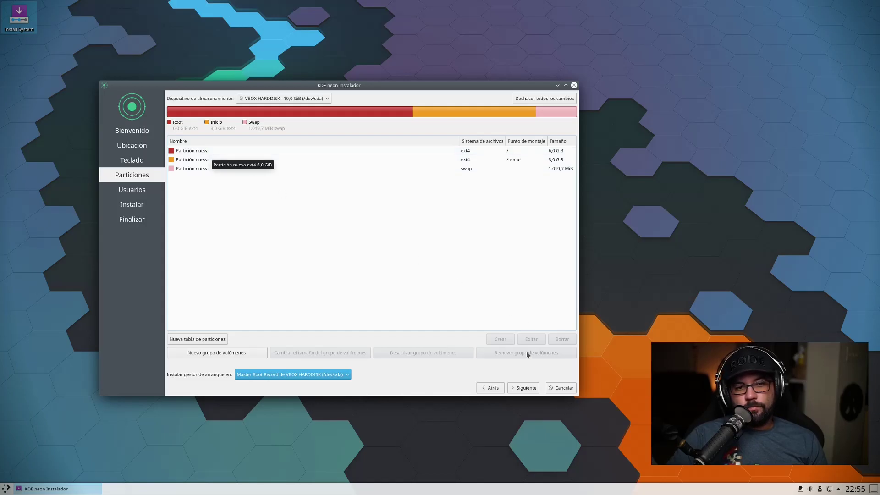
left_click(527, 389)
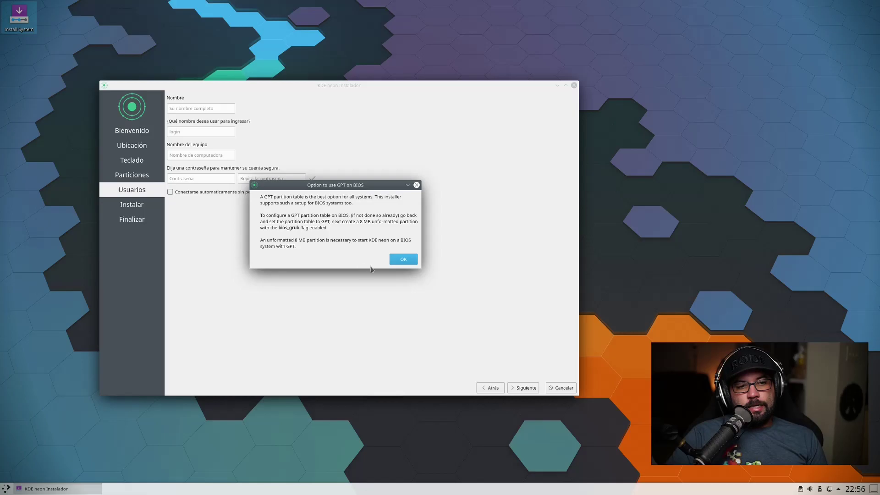
left_click(402, 262)
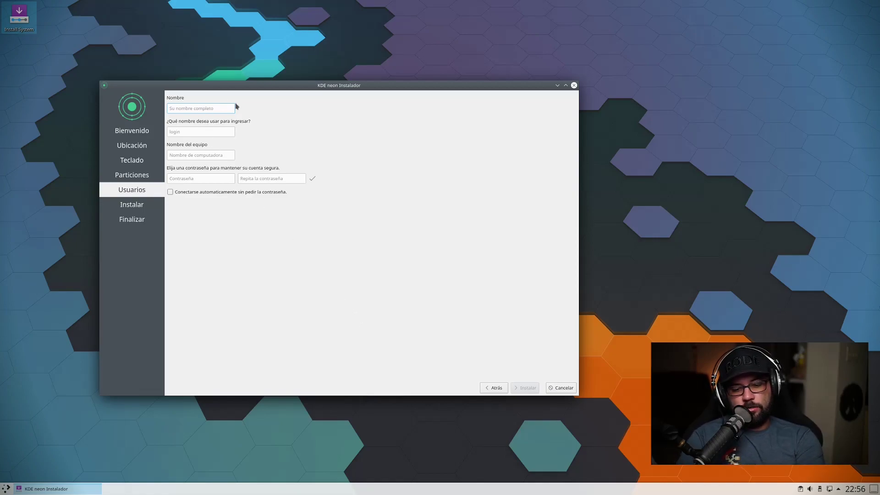
Enter SystemInside as the user's name and set the computer name to system.
type("Syste")
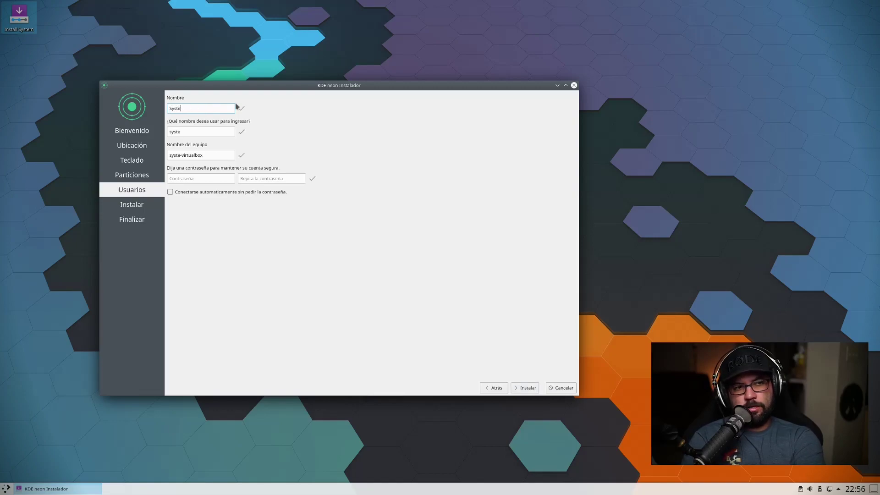
type("mInside")
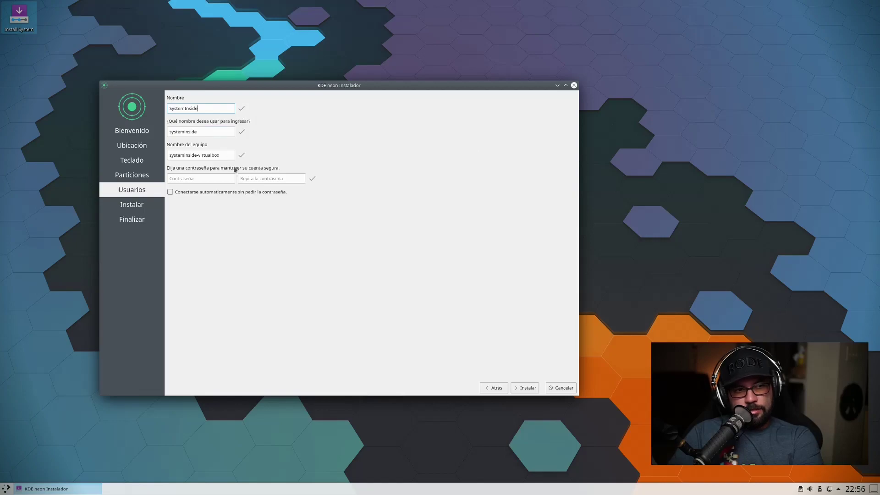
double_click(232, 157)
triple_click(227, 158)
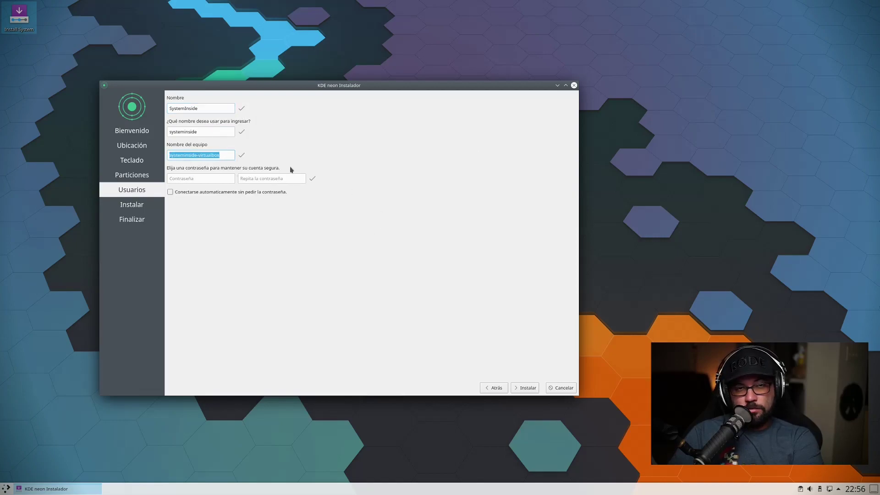
type("system")
Enter and repeat the account password, leave automatic login off, and start the installation.
left_click(209, 181)
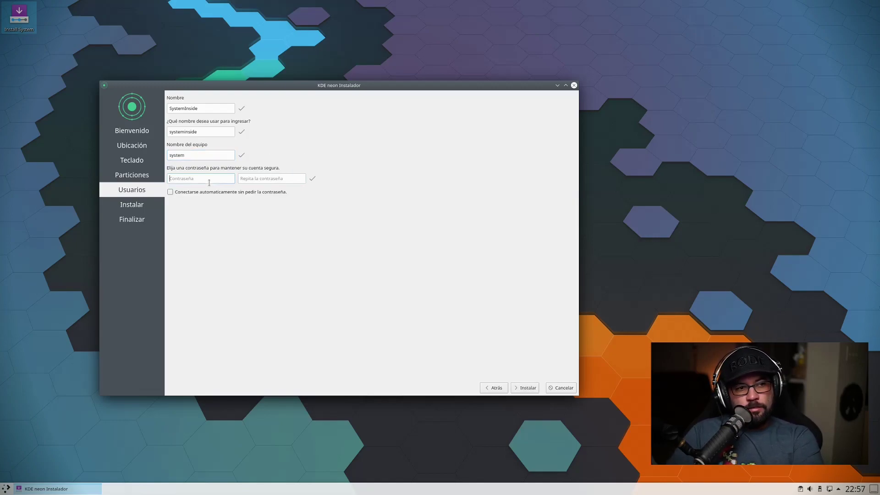
type("*********")
key("Tab")
type("*********")
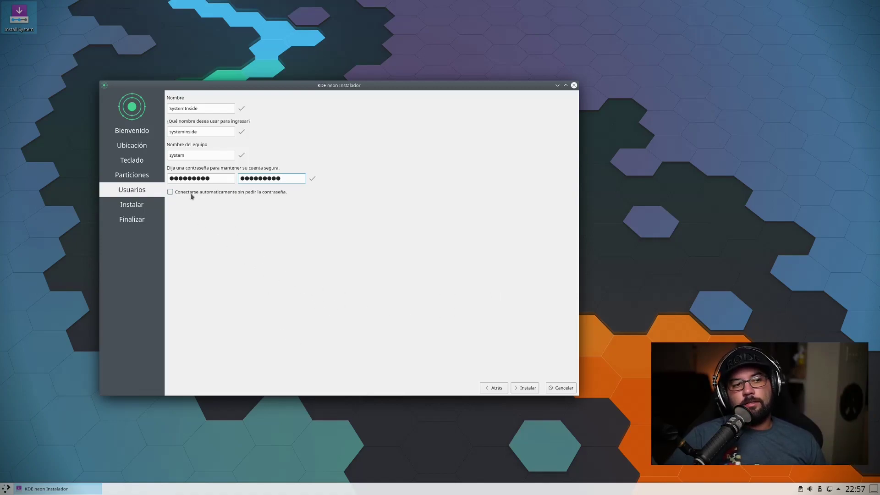
left_click(529, 388)
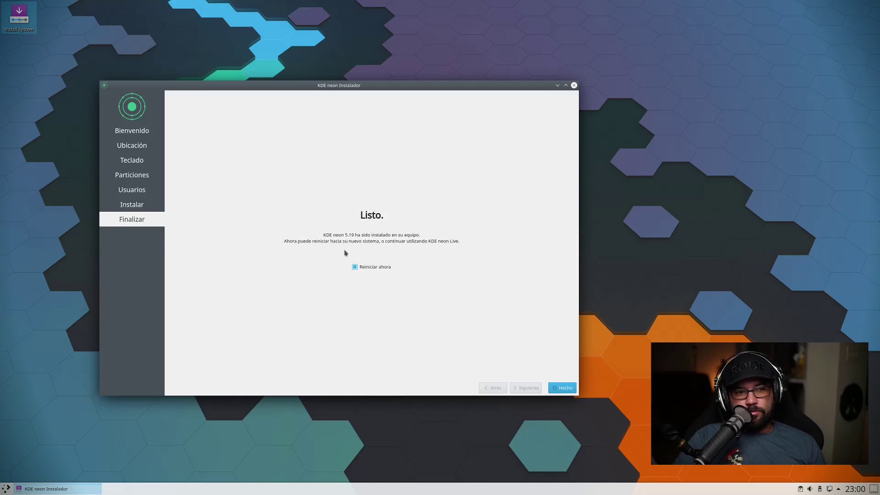
Finish the installer with the Reiniciar ahora option enabled to restart into the new system.
left_click(387, 270)
left_click(386, 269)
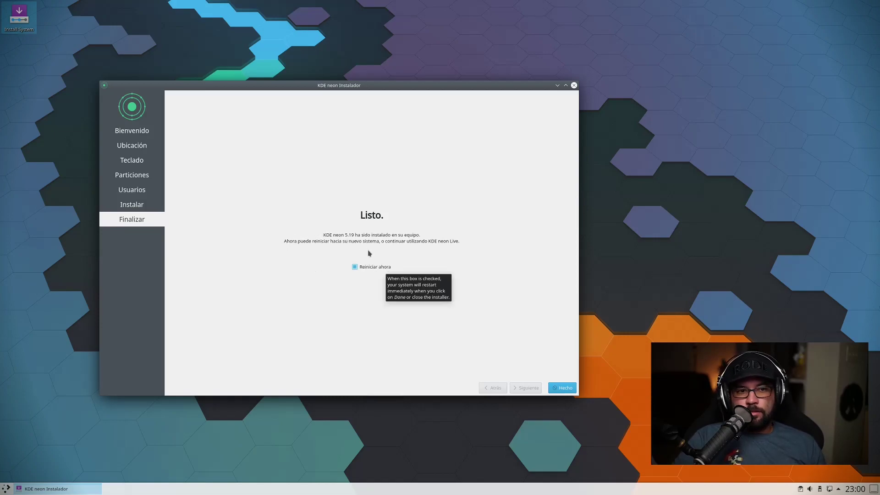
left_click(566, 389)
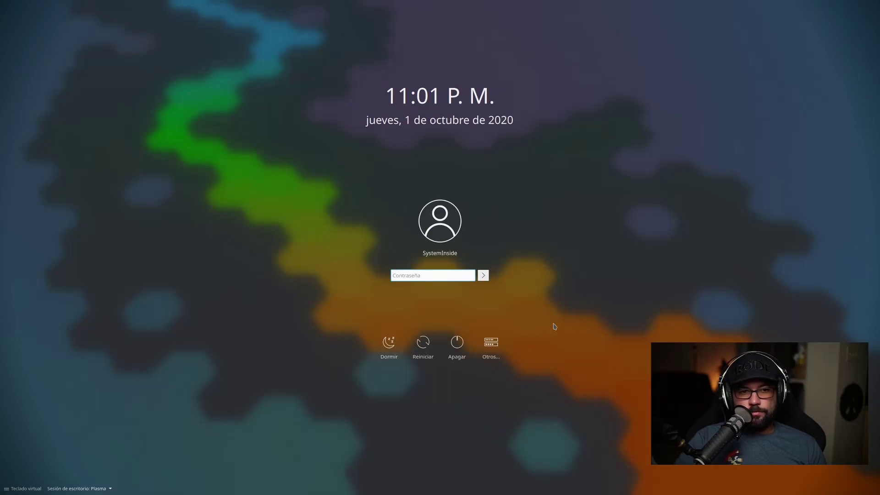
Log in to the SystemInside account's Plasma session by entering the account password.
type("····")
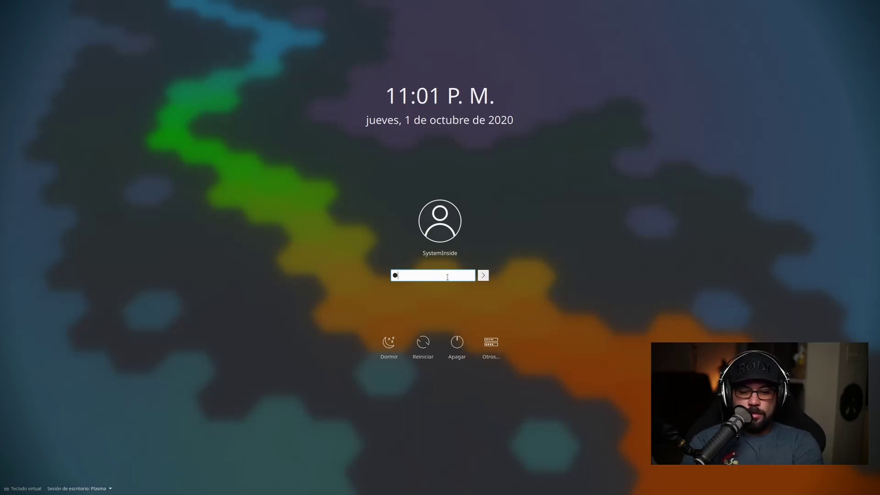
type("·····")
key("Return")
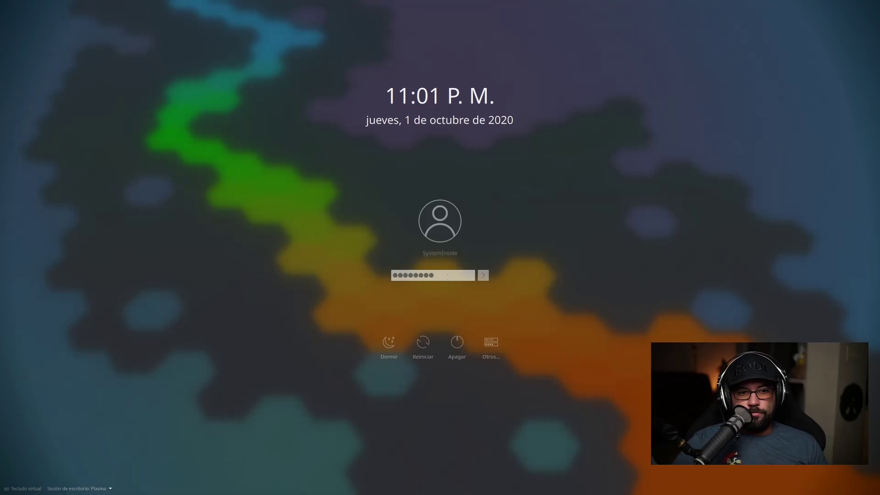